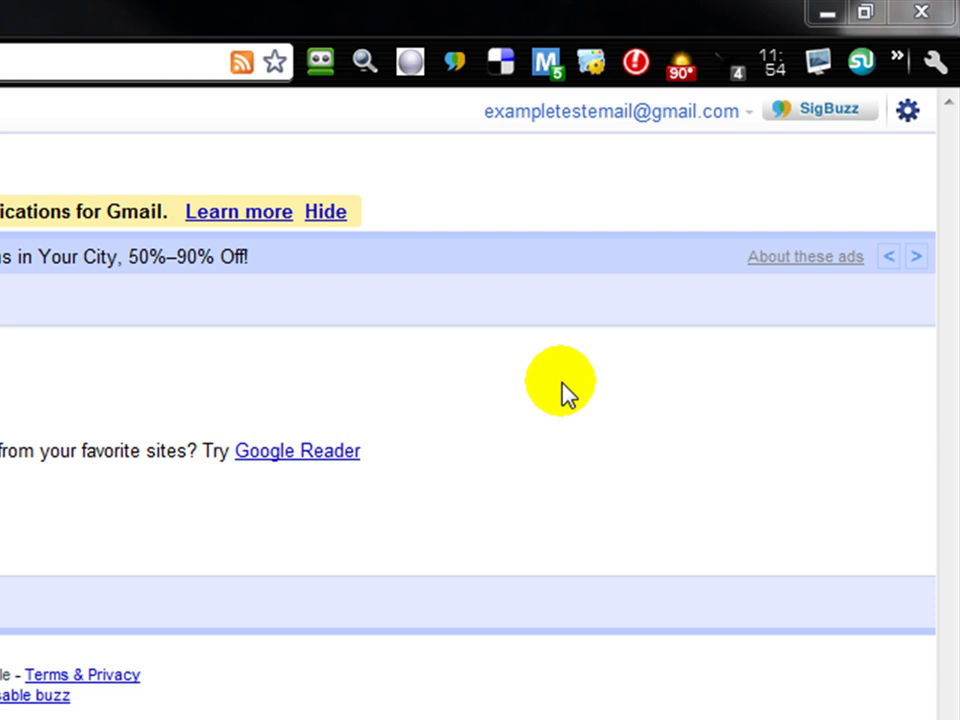
Go to Accounts and Import in Mail settings and start adding a send-from address
{"action": "left_click", "coordinate": [909, 128]}
{"action": "left_click", "coordinate": [852, 168]}
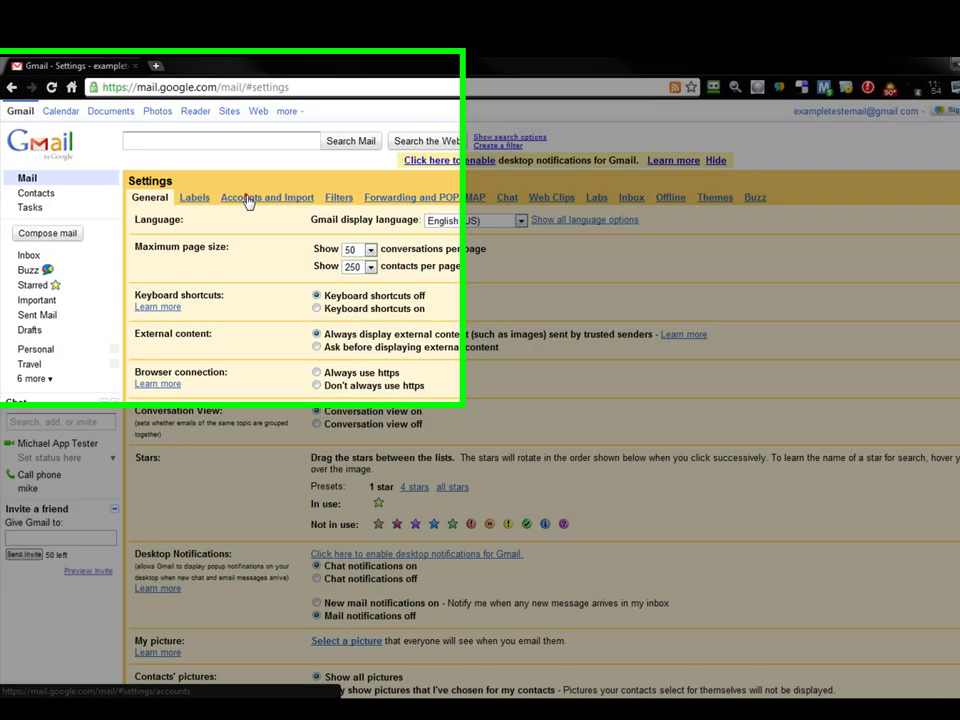
{"action": "left_click", "coordinate": [232, 190]}
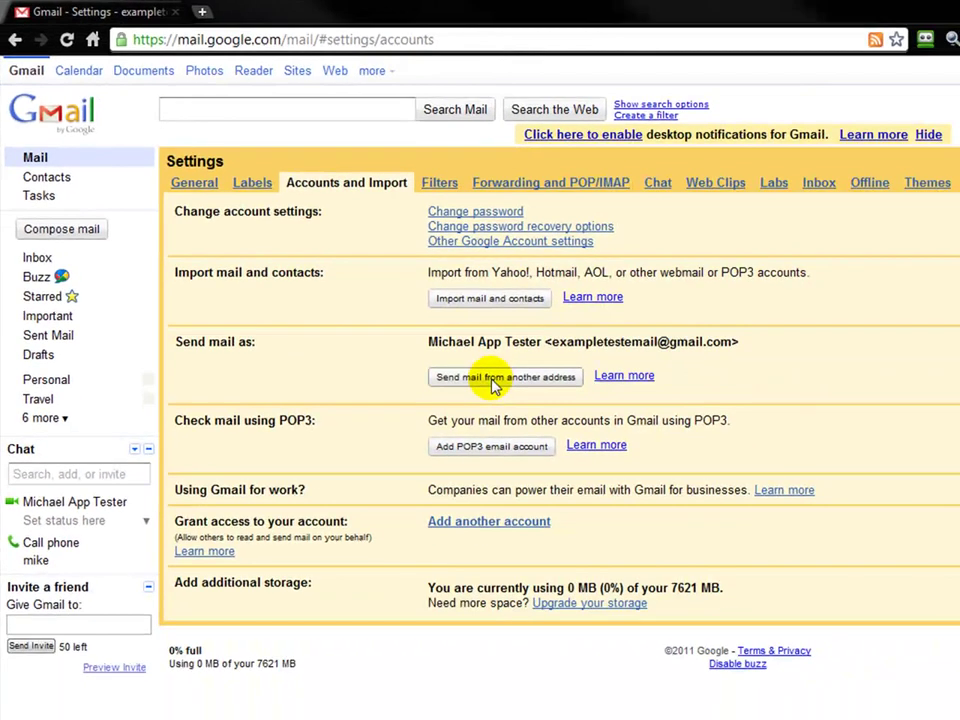
{"action": "left_click", "coordinate": [800, 614]}
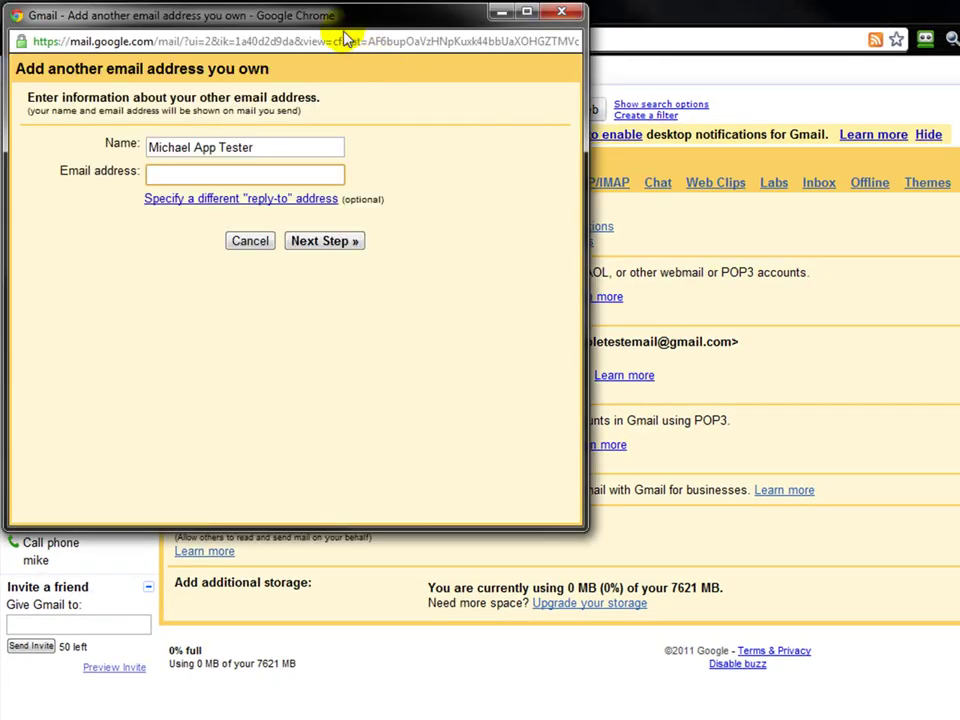
Enter the custom-domain email address in the new address form and continue
{"action": "left_click_drag", "start_coordinate": [393, 47], "coordinate": [675, 139]}
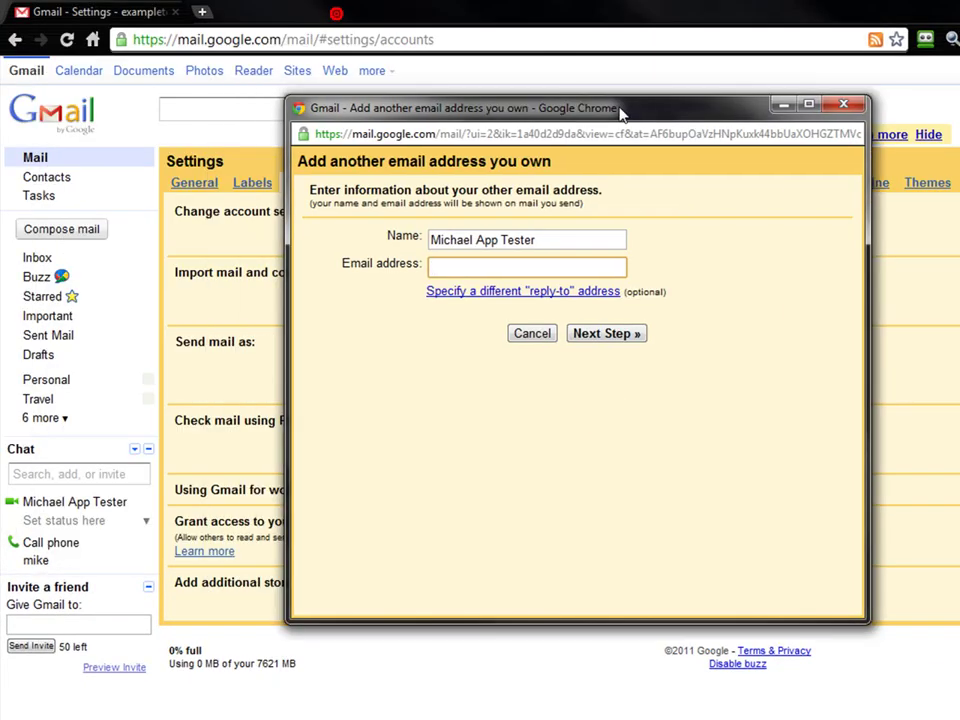
{"action": "left_click", "coordinate": [492, 266]}
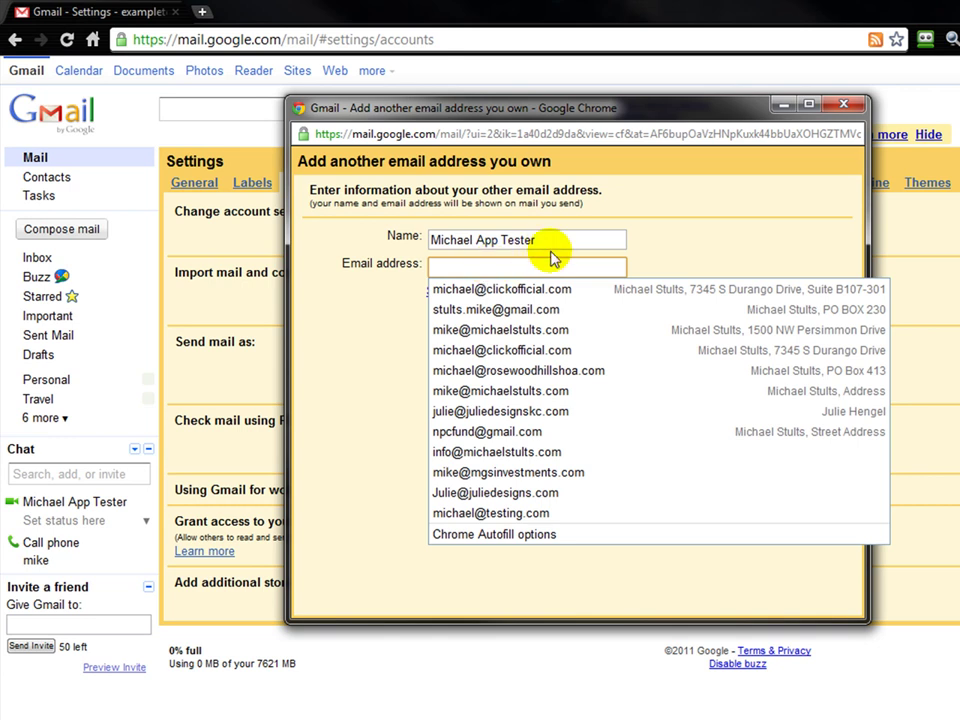
{"action": "left_click", "coordinate": [551, 234]}
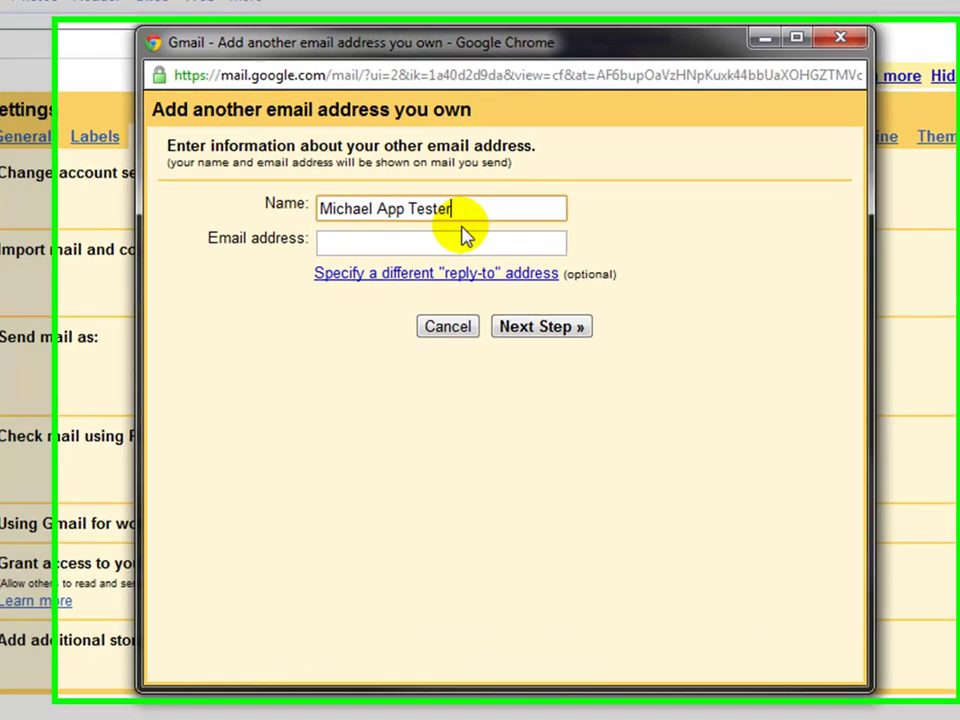
{"action": "left_click", "coordinate": [524, 269]}
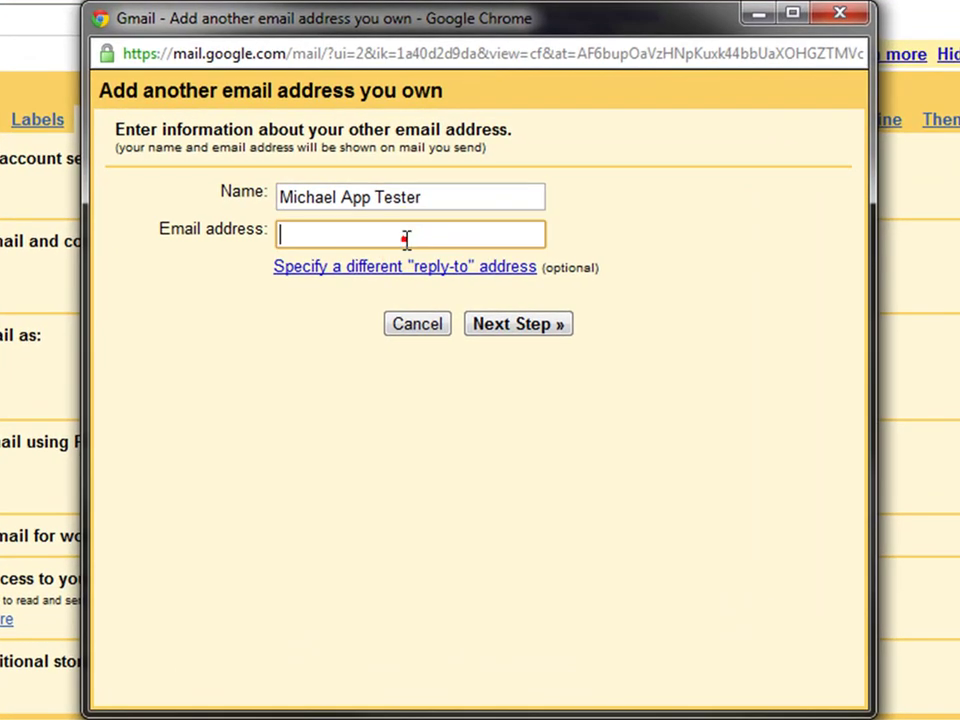
{"action": "type", "text": "info"}
{"action": "key", "text": "Down"}
{"action": "key", "text": "Return"}
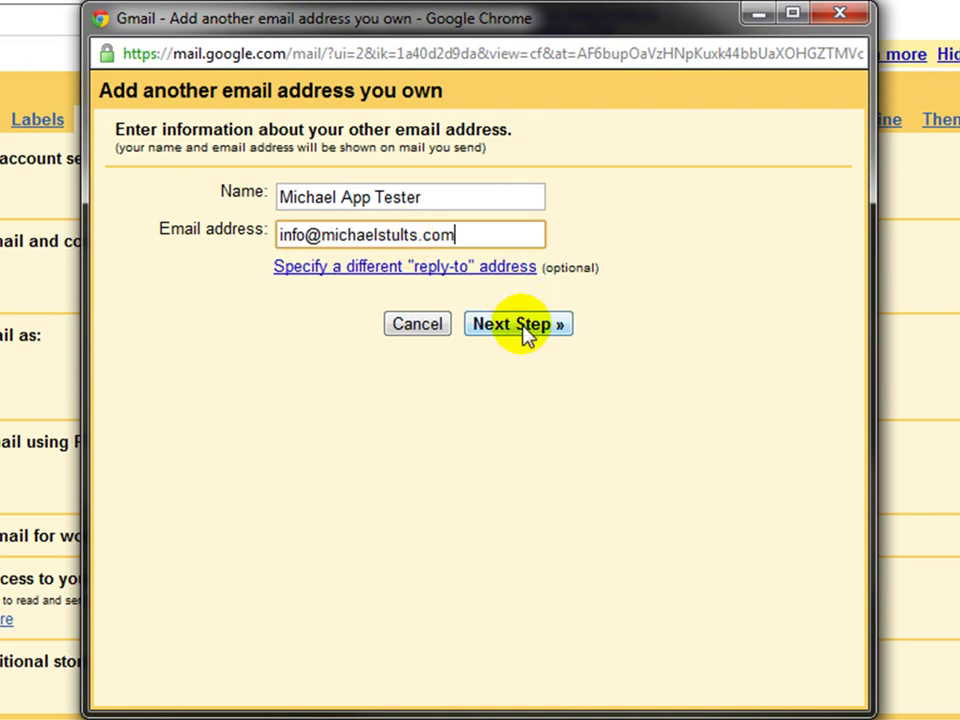
{"action": "left_click", "coordinate": [526, 333]}
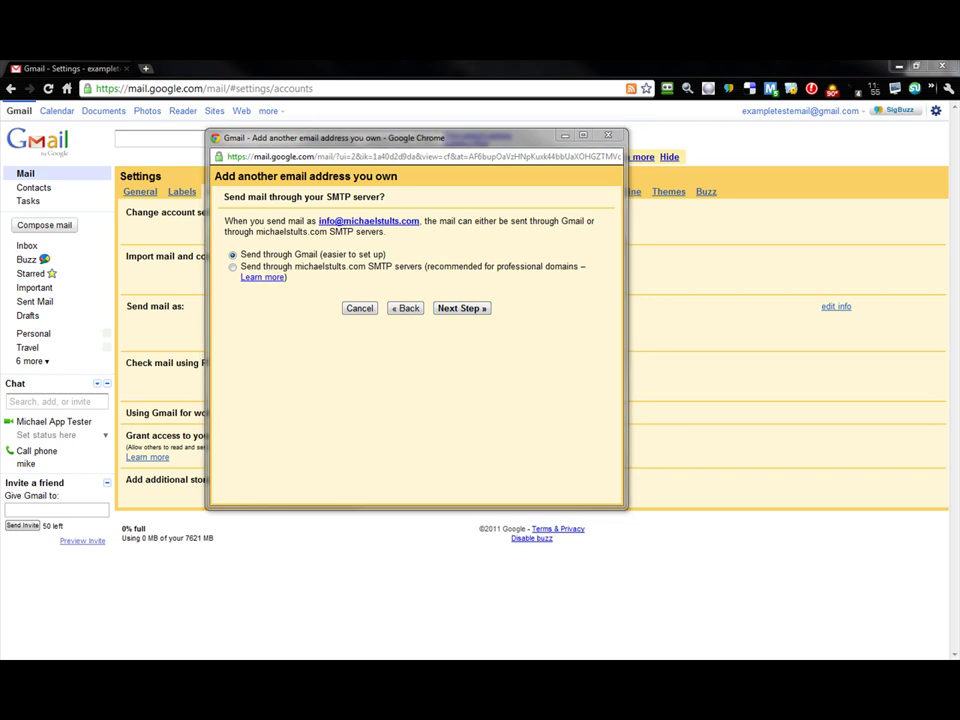
{"action": "left_click_drag", "start_coordinate": [959, 196], "coordinate": [445, 205]}
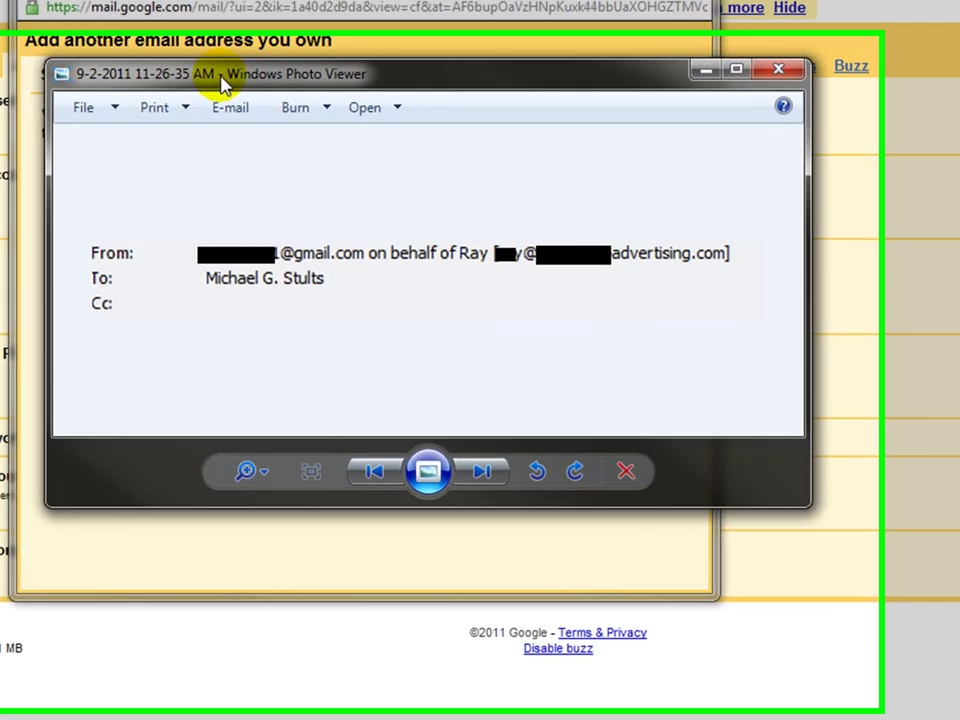
{"action": "left_click_drag", "start_coordinate": [142, 166], "coordinate": [150, 278]}
{"action": "left_click_drag", "start_coordinate": [256, 196], "coordinate": [257, 180]}
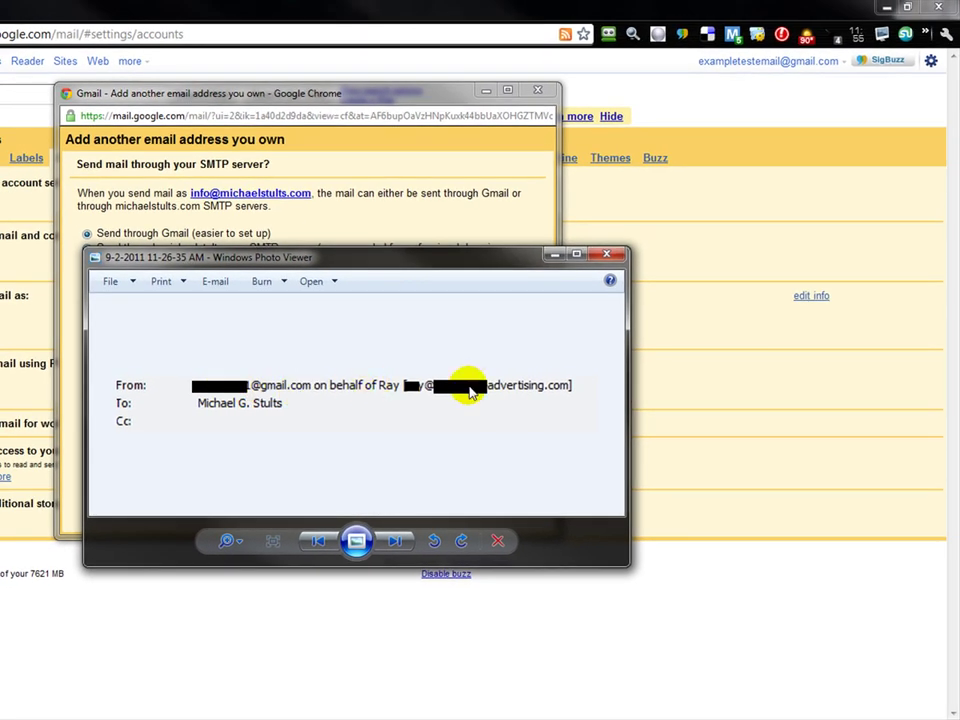
{"action": "left_click", "coordinate": [411, 256]}
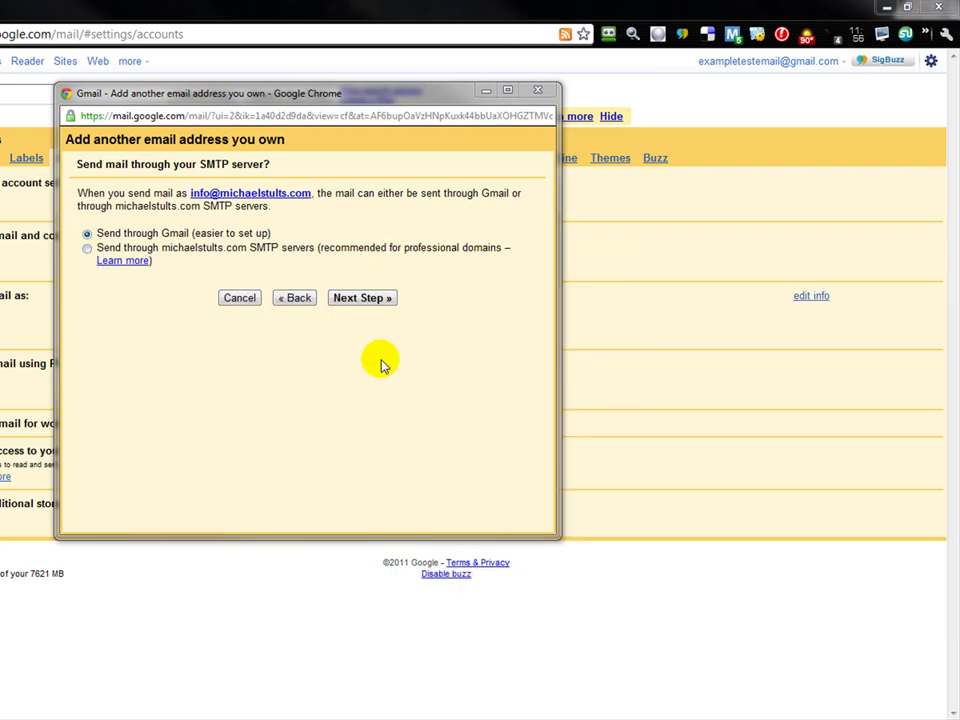
Choose sending through the domain's SMTP servers with server smtp.1and1.com
{"action": "left_click", "coordinate": [86, 247]}
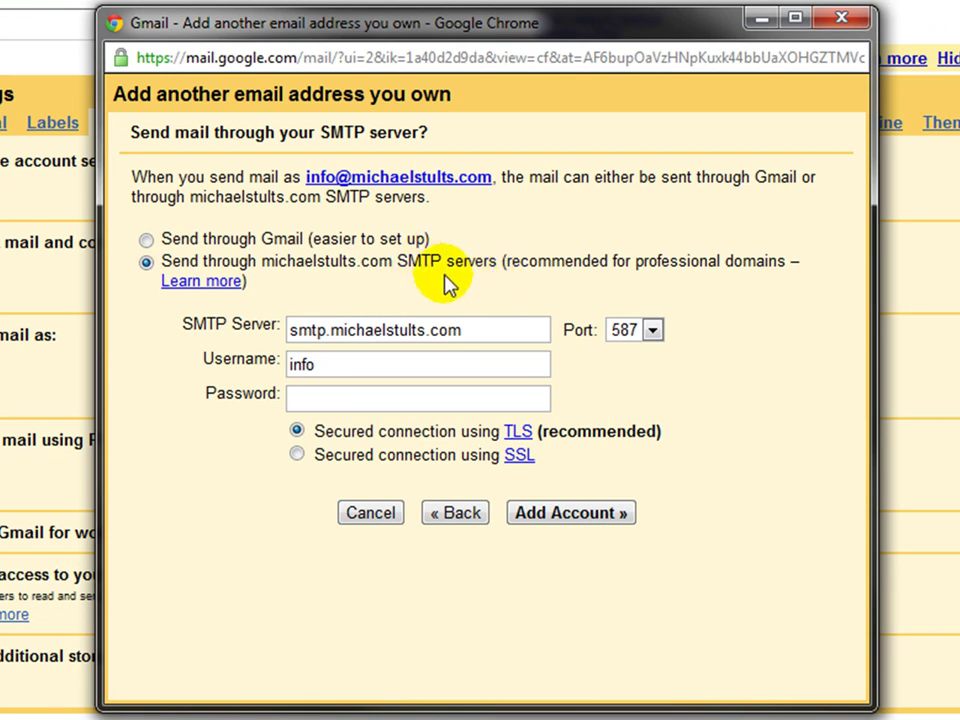
{"action": "left_click", "coordinate": [474, 330]}
{"action": "left_click_drag", "start_coordinate": [474, 330], "coordinate": [272, 313]}
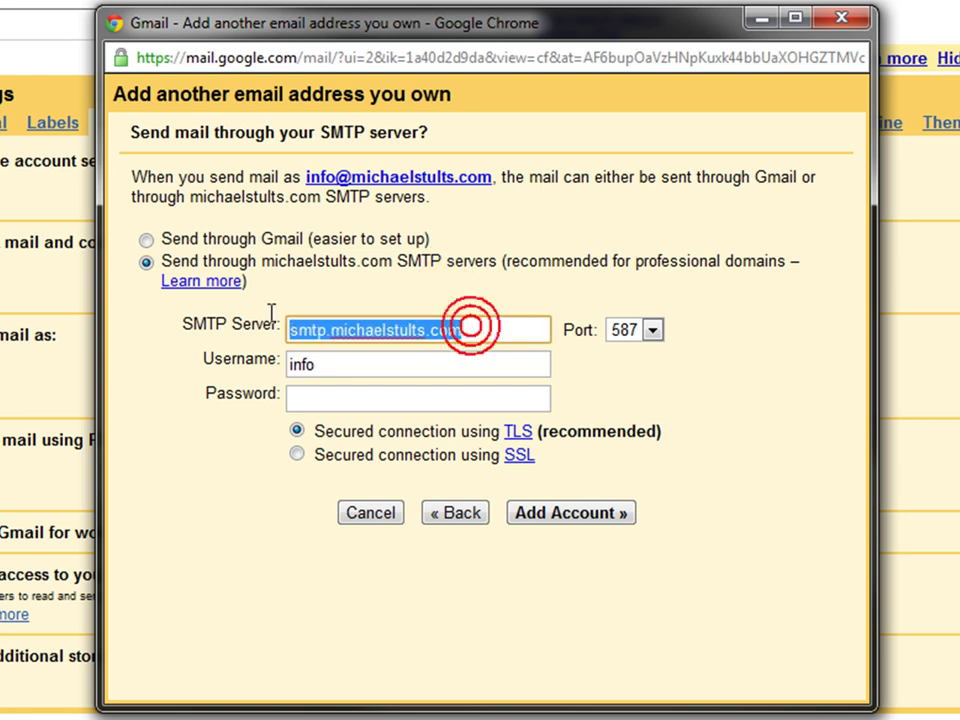
{"action": "type", "text": "smpt"}
{"action": "key", "text": "BackSpace"}
{"action": "key", "text": "BackSpace"}
{"action": "type", "text": "pt"}
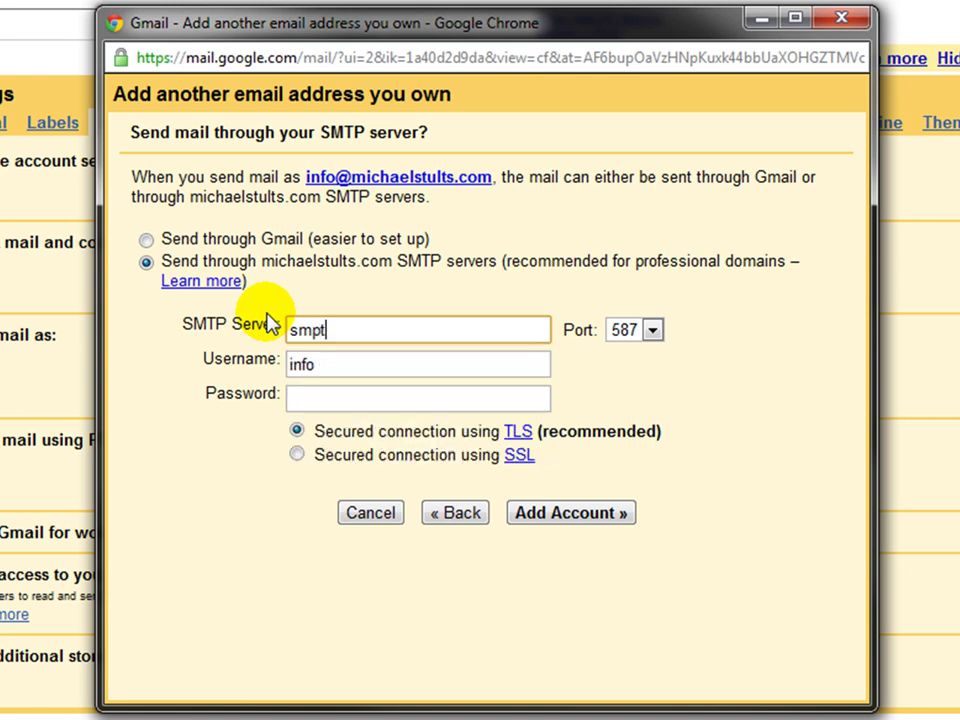
{"action": "key", "text": "BackSpace"}
{"action": "key", "text": "BackSpace"}
{"action": "type", "text": "tp"}
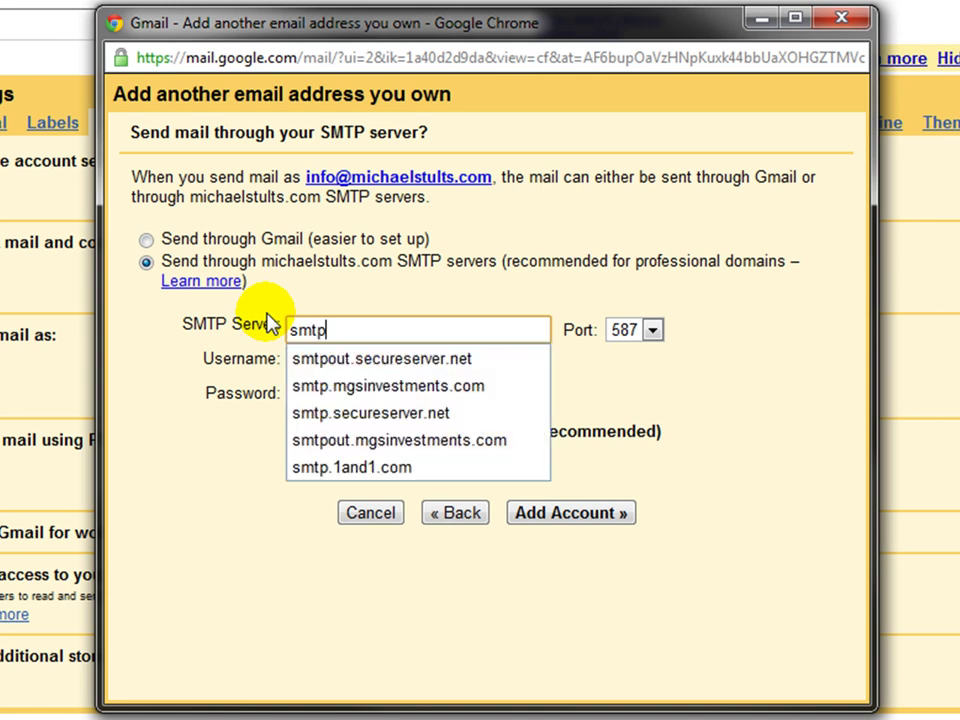
{"action": "type", "text": ".1and1.co"}
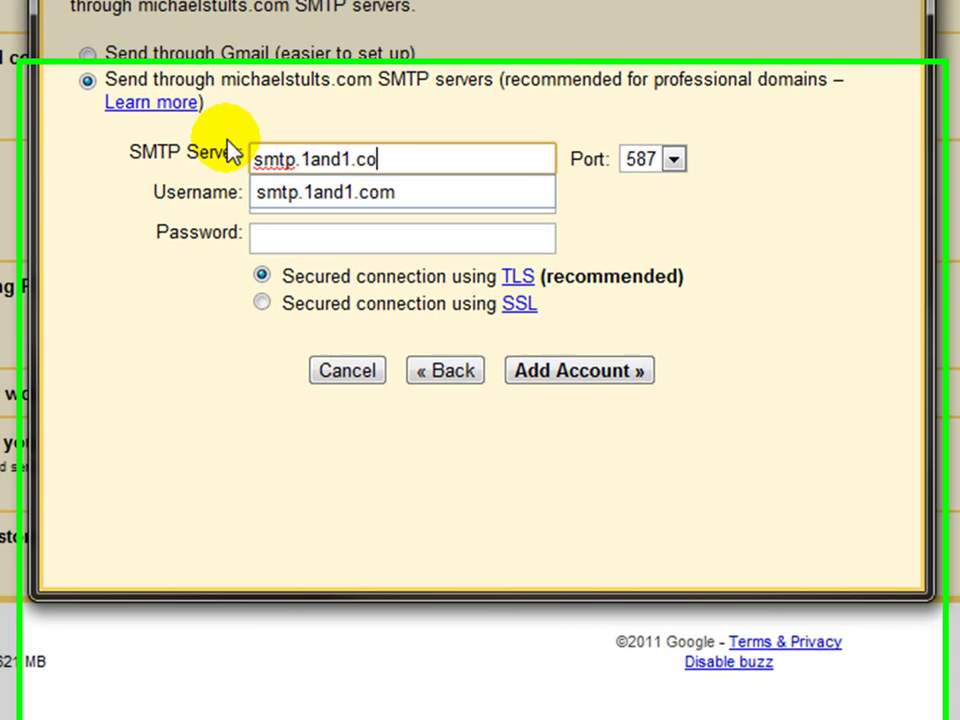
{"action": "type", "text": "m"}
{"action": "key", "text": "Tab"}
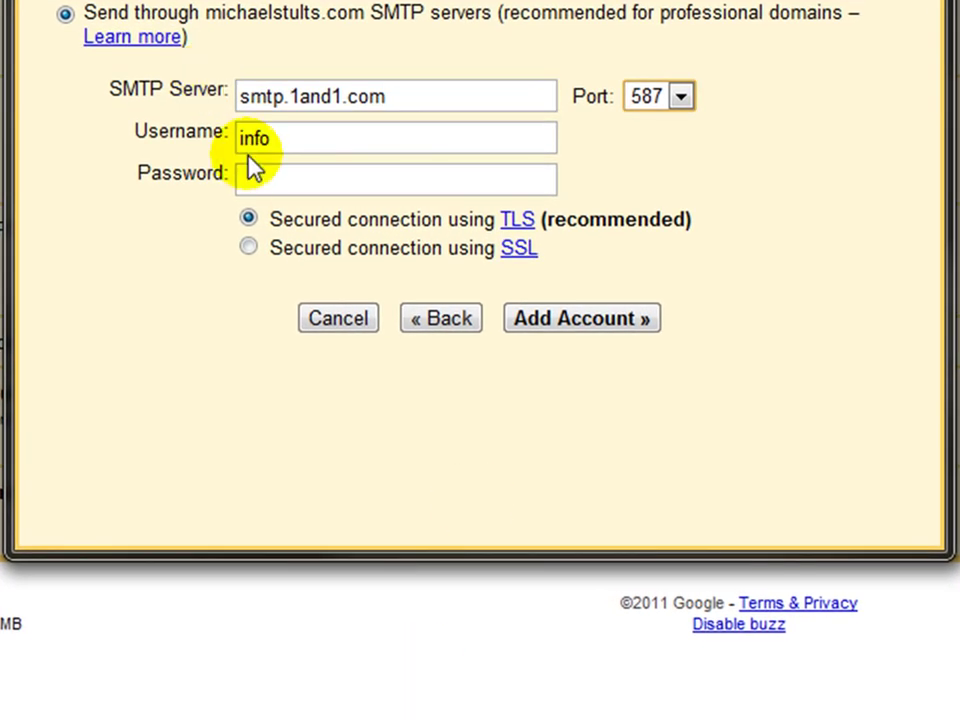
Fill in the full domain address as username, the account password, and port 587
{"action": "left_click", "coordinate": [280, 140]}
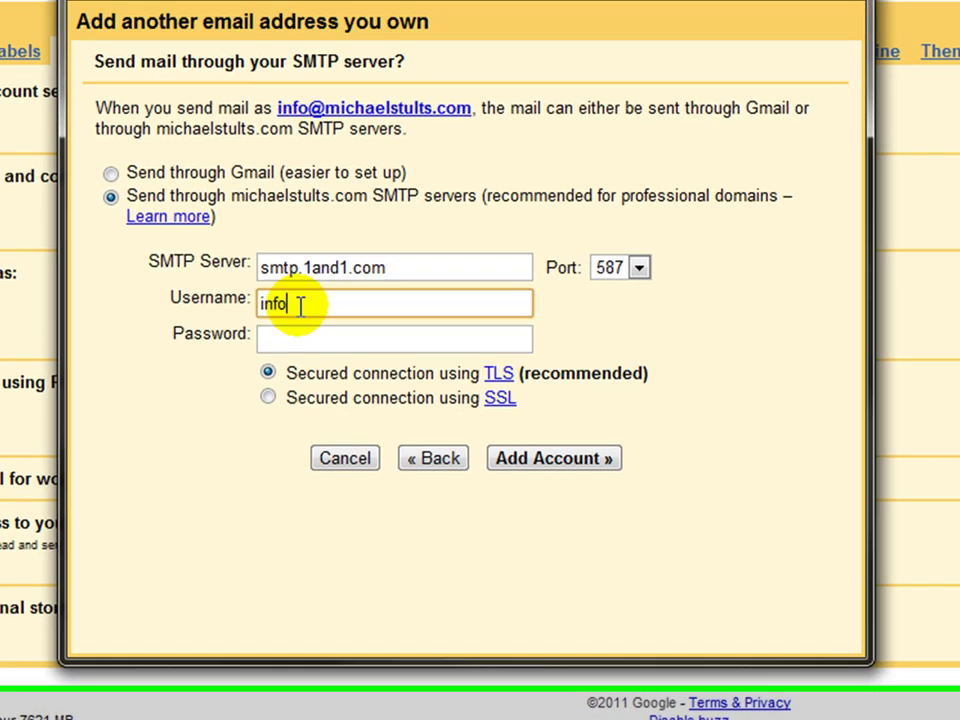
{"action": "type", "text": "@michae"}
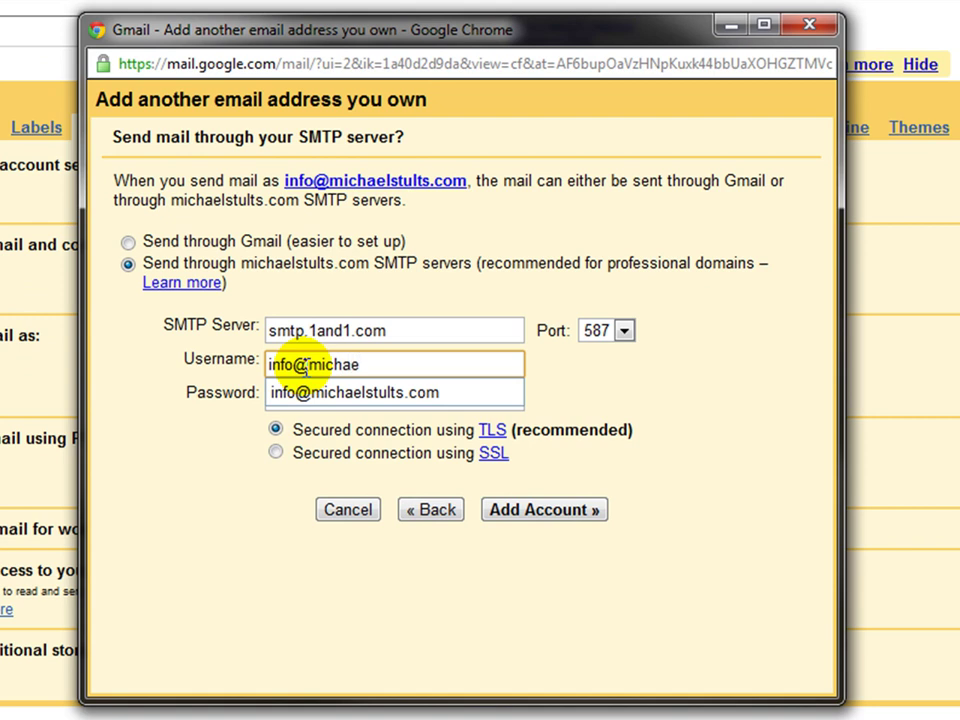
{"action": "key", "text": "Down"}
{"action": "key", "text": "Return"}
{"action": "key", "text": "Tab"}
{"action": "type", "text": "*********"}
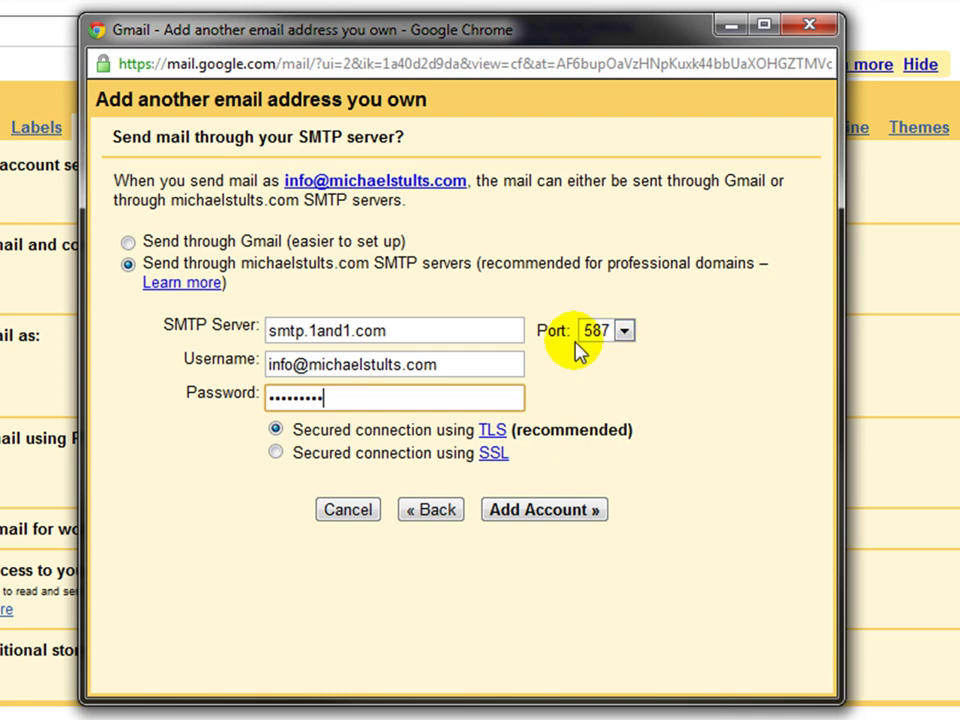
{"action": "left_click", "coordinate": [622, 331]}
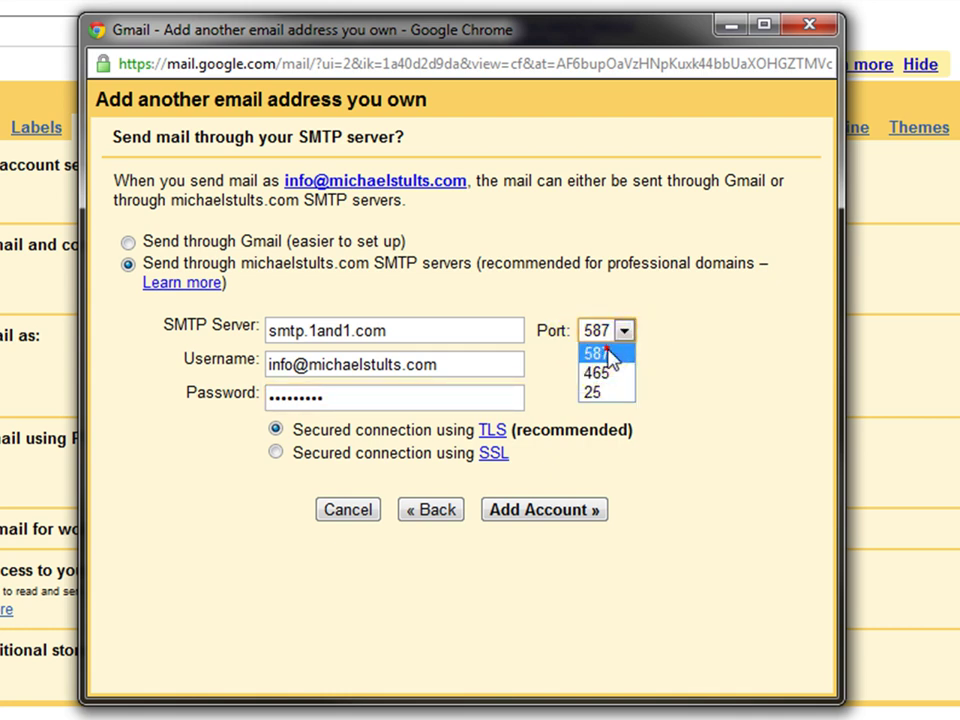
{"action": "left_click", "coordinate": [610, 355]}
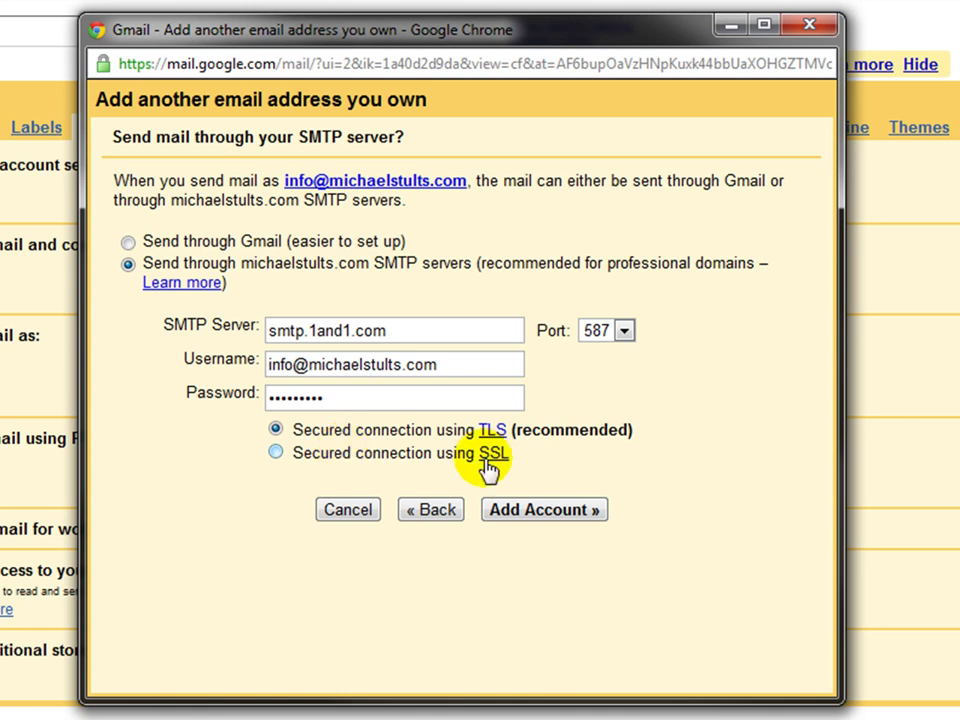
Submit the SMTP settings and dismiss the password manager's save-login prompt
{"action": "left_click", "coordinate": [543, 512]}
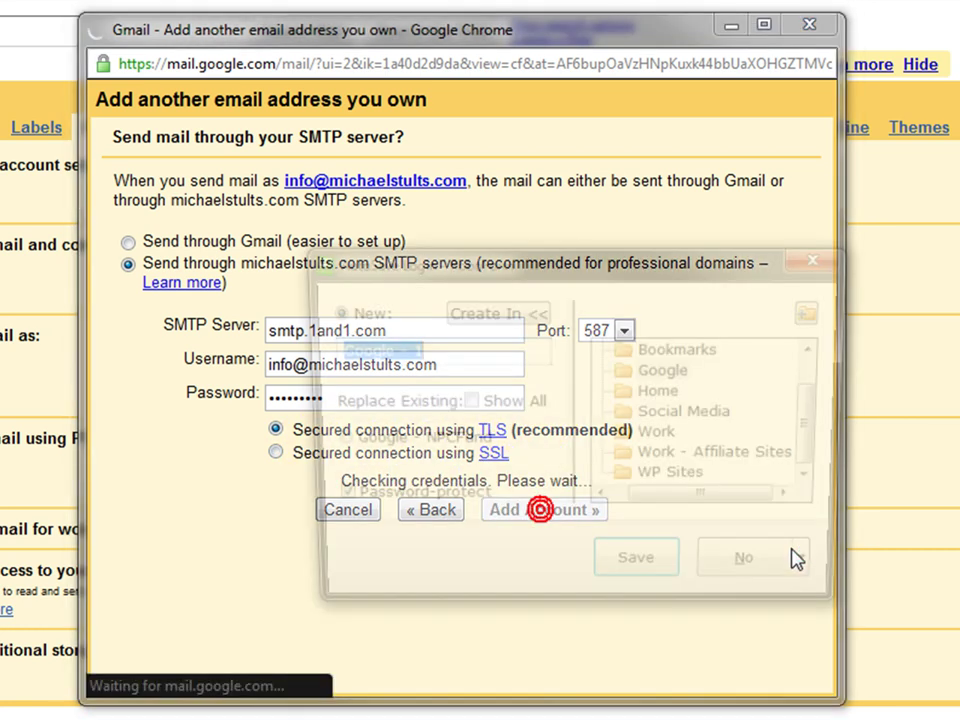
{"action": "left_click", "coordinate": [832, 263]}
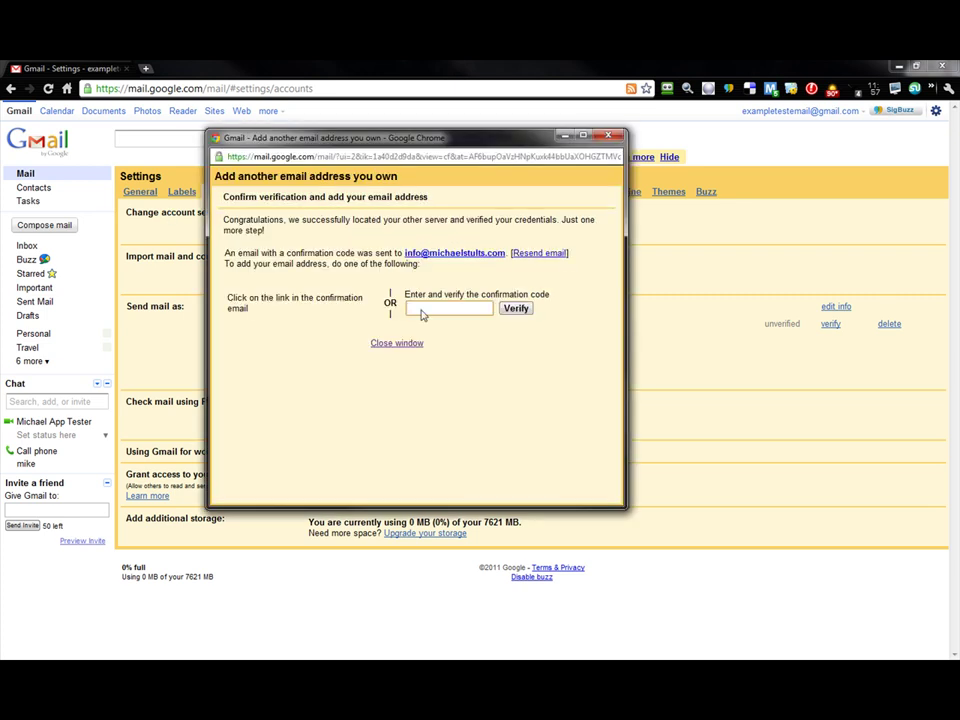
Paste the emailed confirmation code and verify the custom-domain address
{"action": "left_click", "coordinate": [423, 310]}
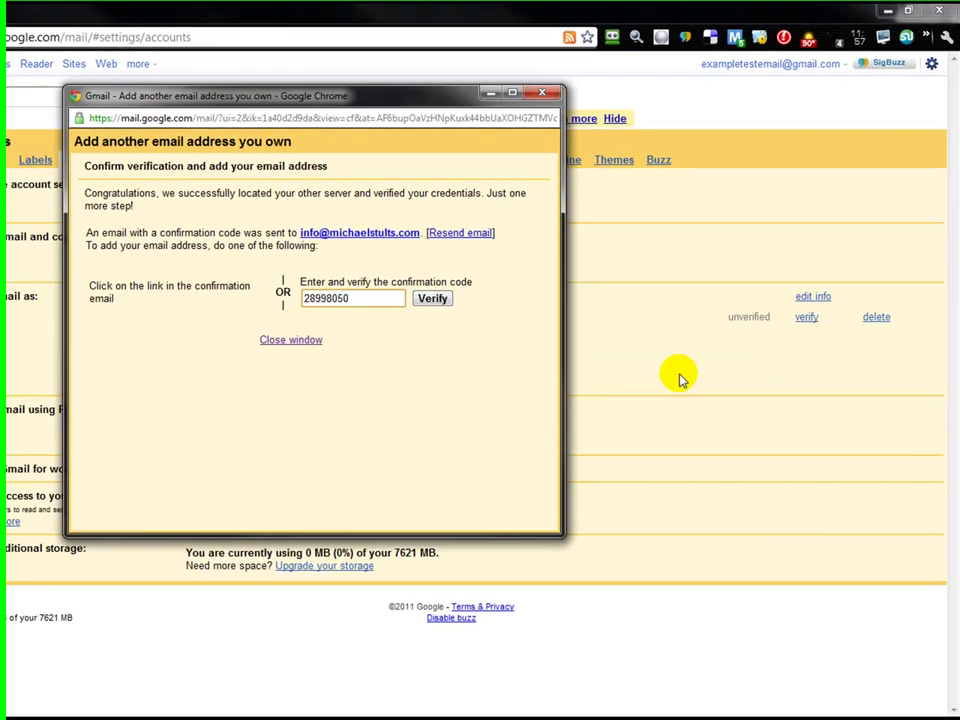
{"action": "left_click", "coordinate": [516, 308]}
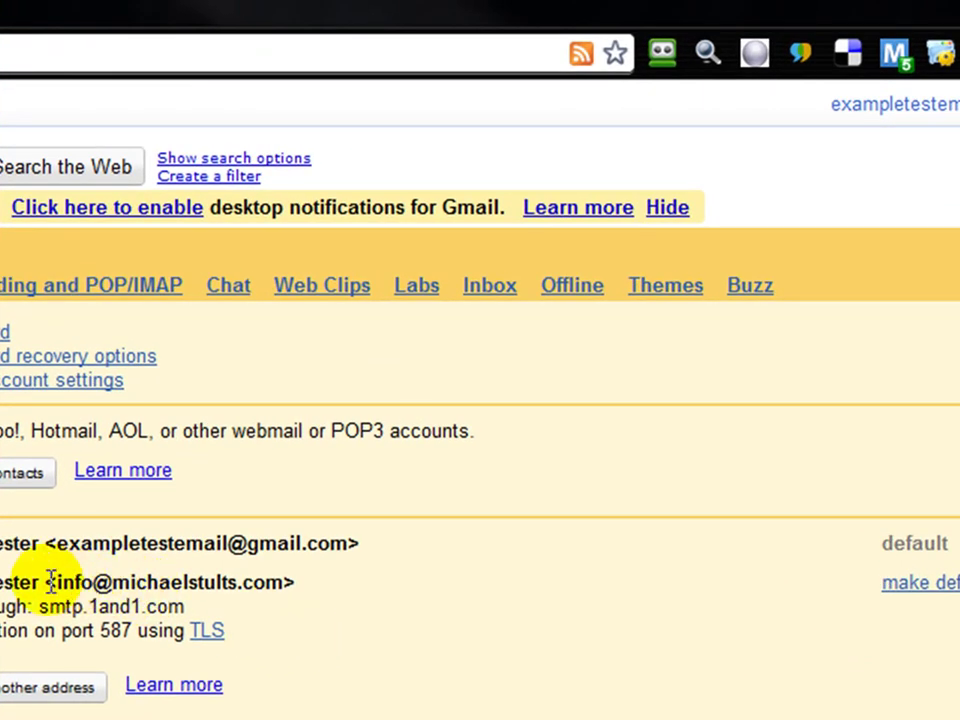
Set the custom-domain address as the default sender and go back to the inbox
{"action": "left_click_drag", "start_coordinate": [50, 582], "coordinate": [295, 584]}
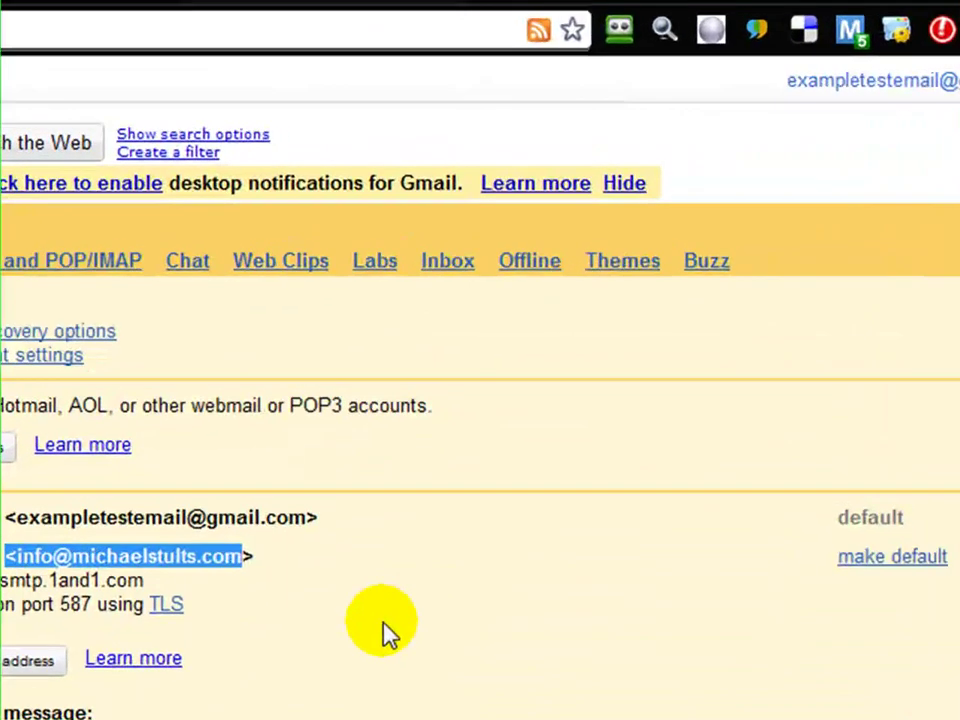
{"action": "left_click", "coordinate": [561, 353]}
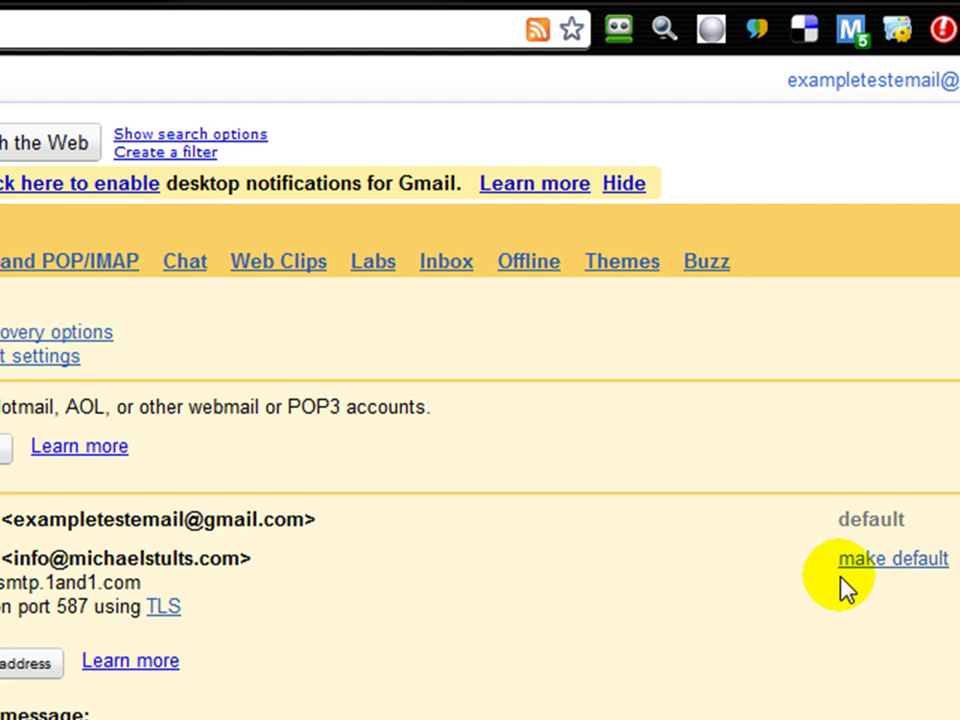
{"action": "left_click", "coordinate": [864, 563]}
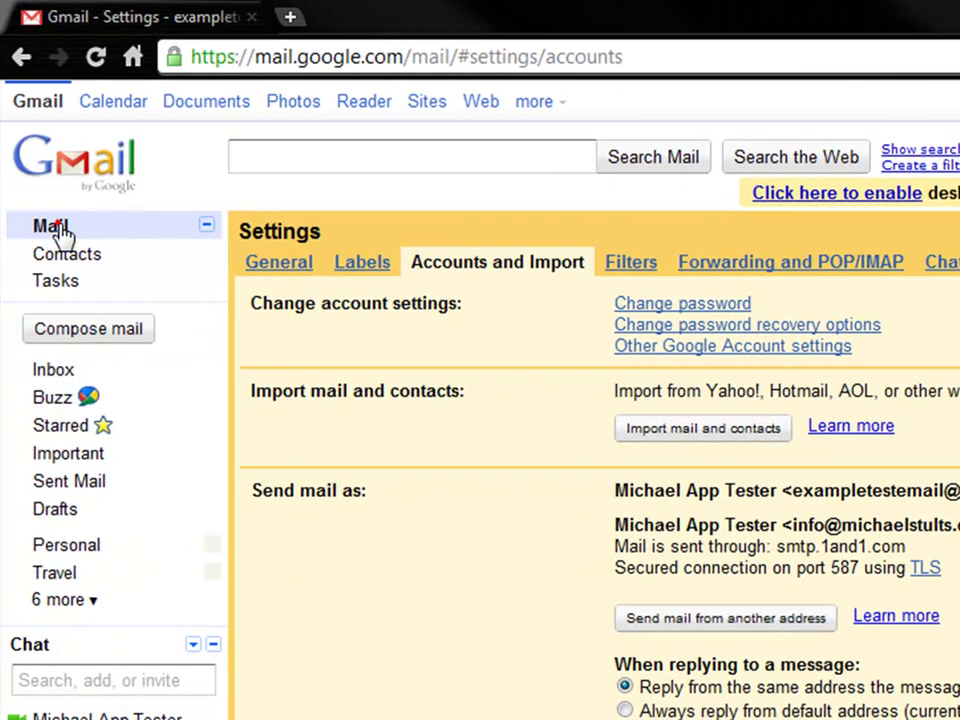
{"action": "left_click", "coordinate": [56, 228]}
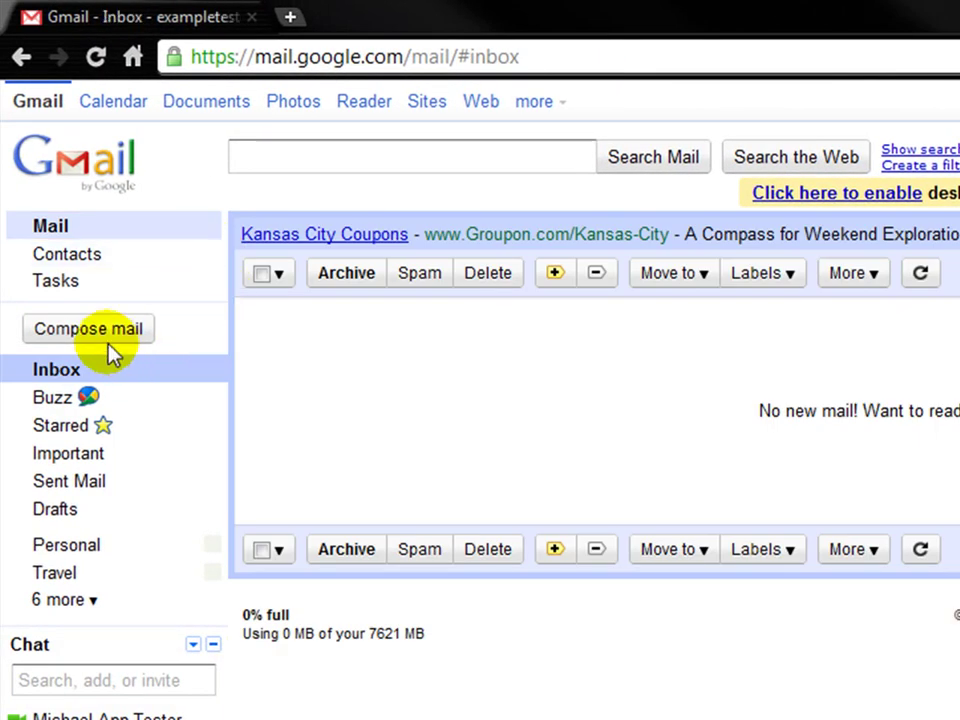
Send an email from the custom-domain address to the Gmail account, subject 'testing', body 'mikes email test'
{"action": "left_click", "coordinate": [110, 332]}
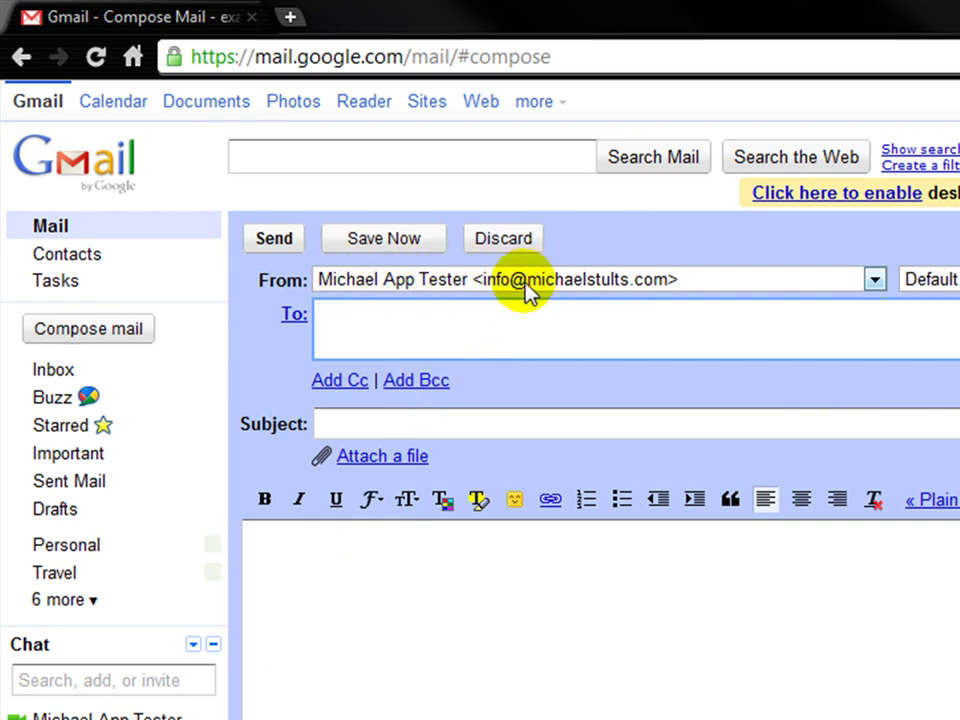
{"action": "left_click", "coordinate": [874, 283]}
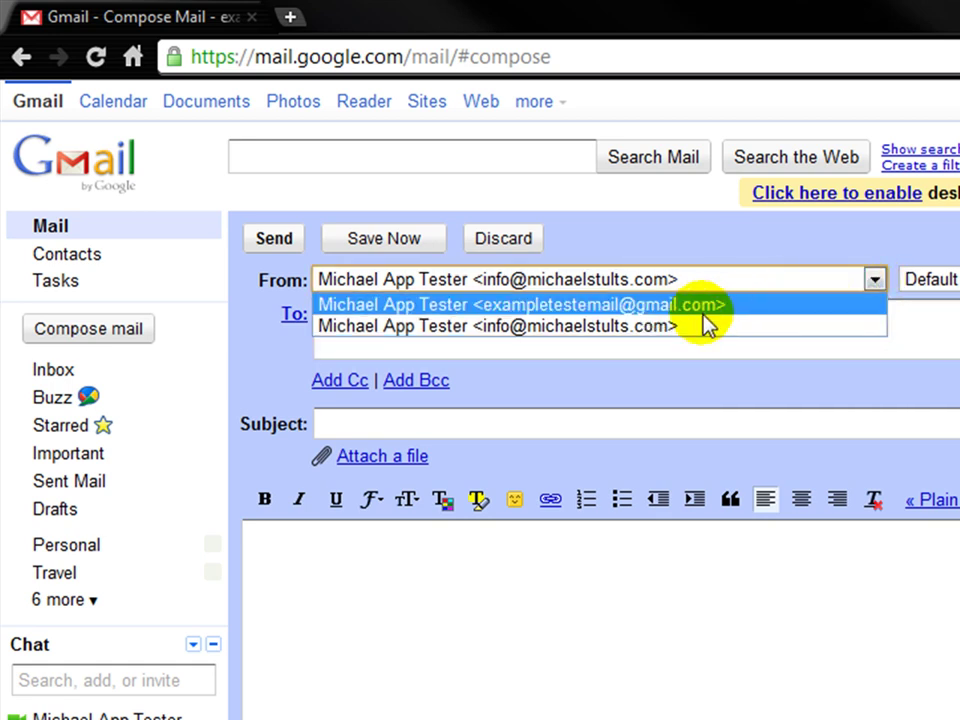
{"action": "left_click", "coordinate": [870, 325]}
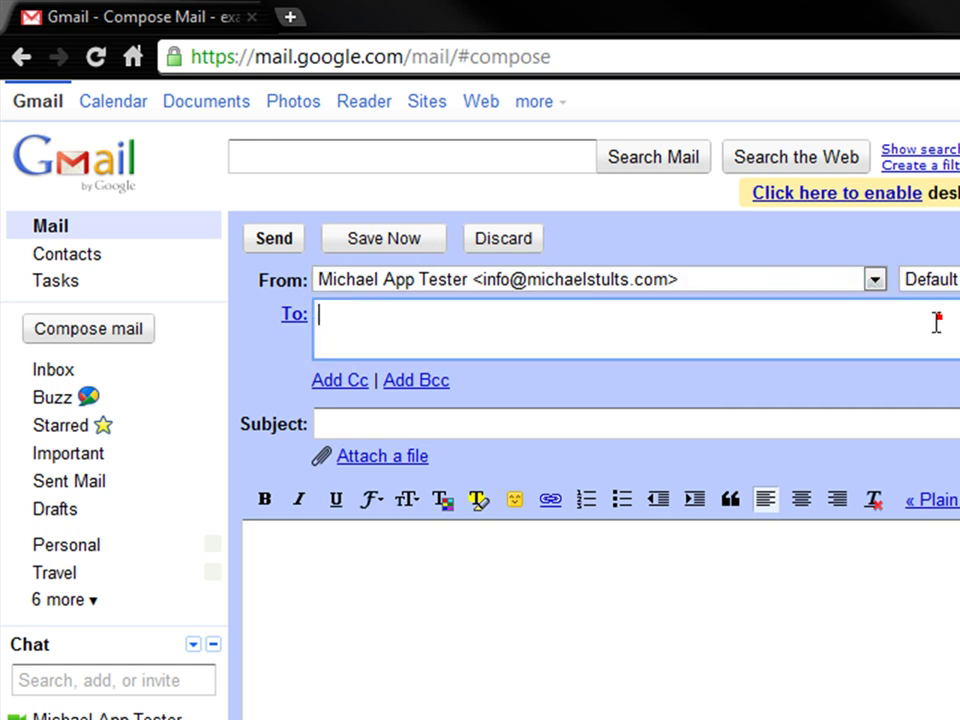
{"action": "left_click", "coordinate": [702, 309]}
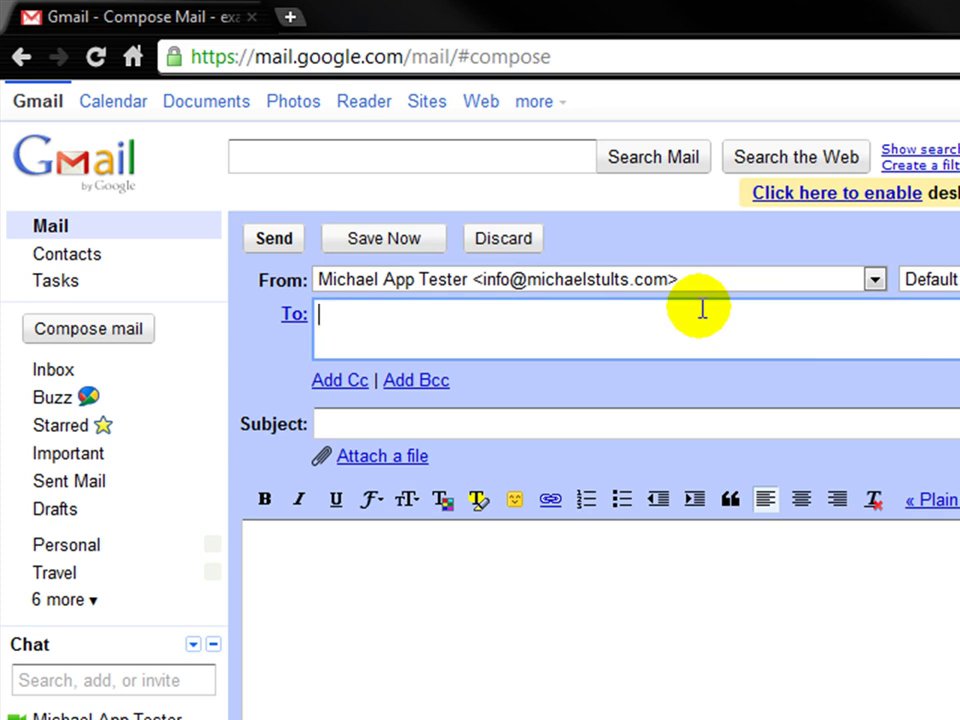
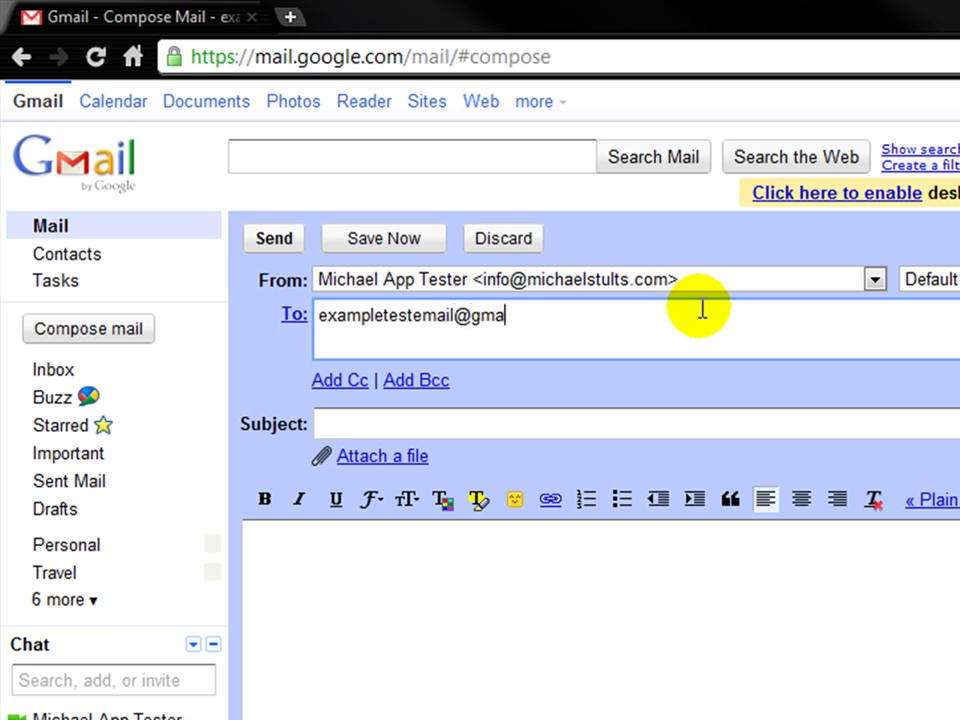
{"action": "key", "text": "Tab"}
{"action": "type", "text": "testing"}
{"action": "key", "text": "Tab"}
{"action": "type", "text": "mi"}
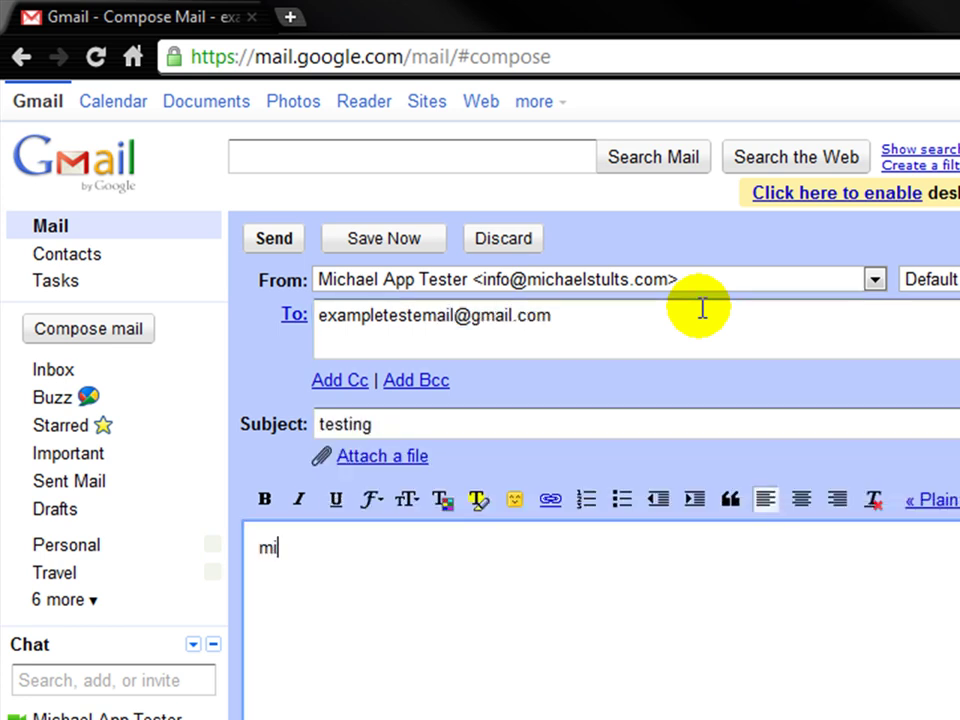
{"action": "type", "text": "kes email test"}
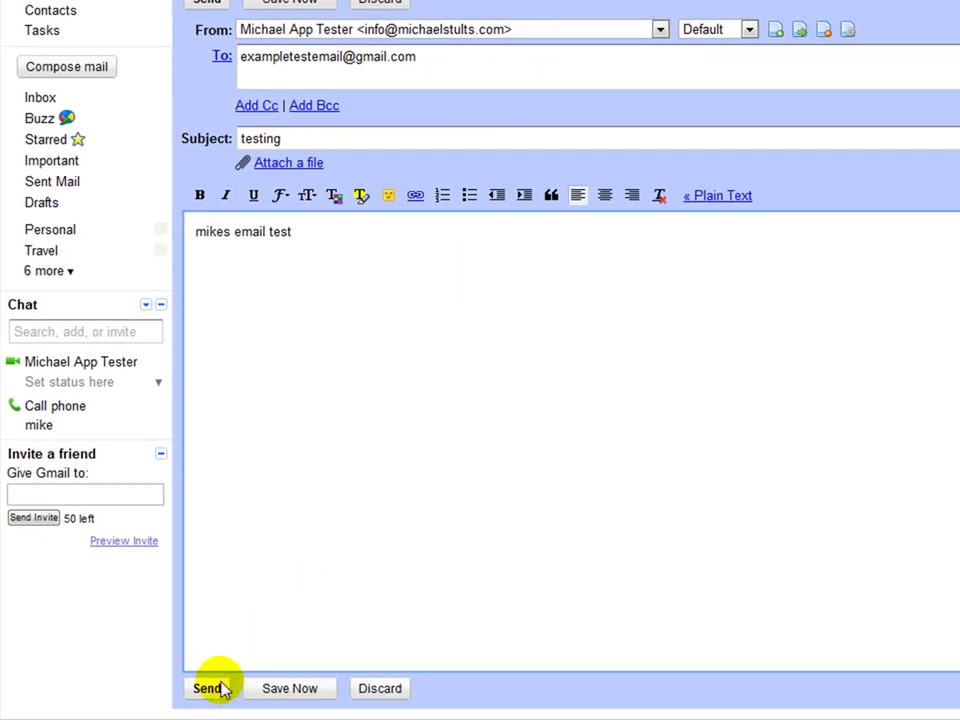
{"action": "left_click", "coordinate": [207, 688]}
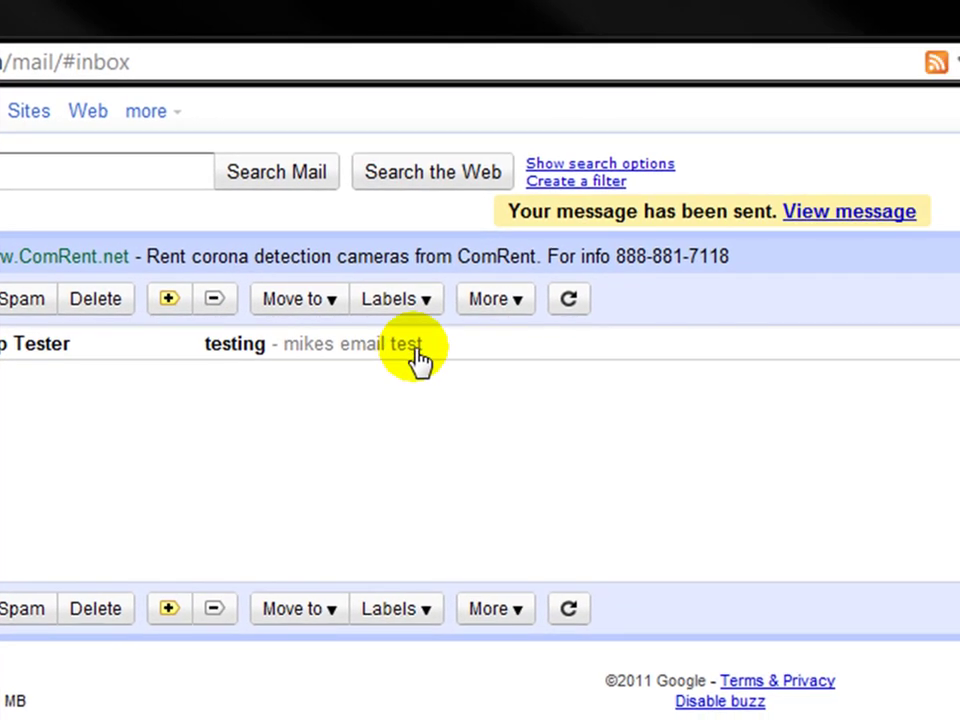
Open the received 'testing' email and show its full sender details
{"action": "left_click", "coordinate": [702, 352]}
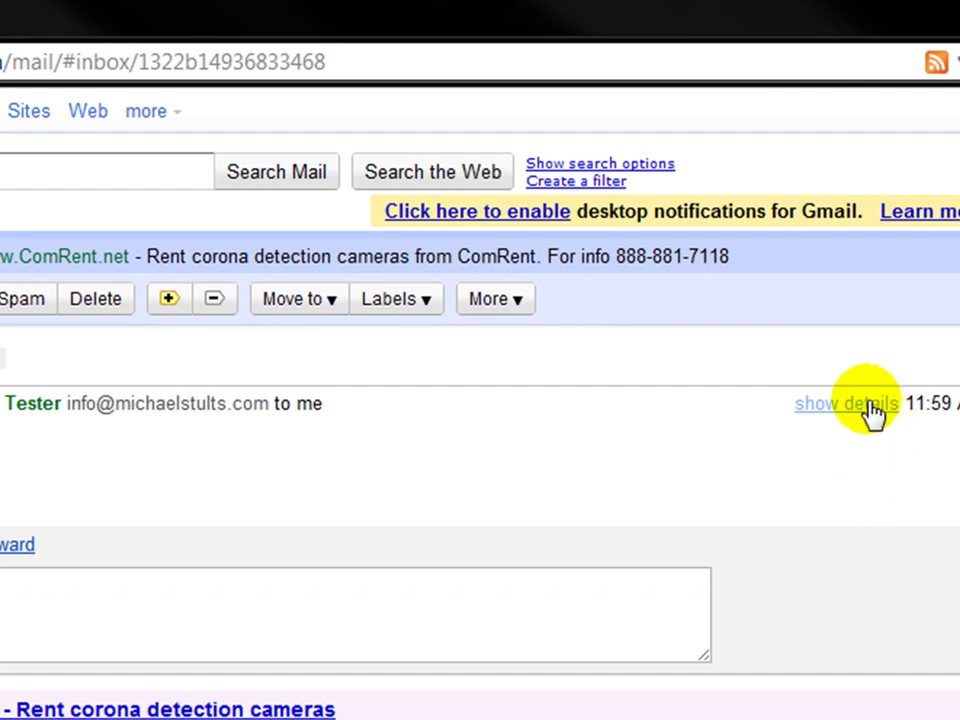
{"action": "left_click", "coordinate": [866, 401]}
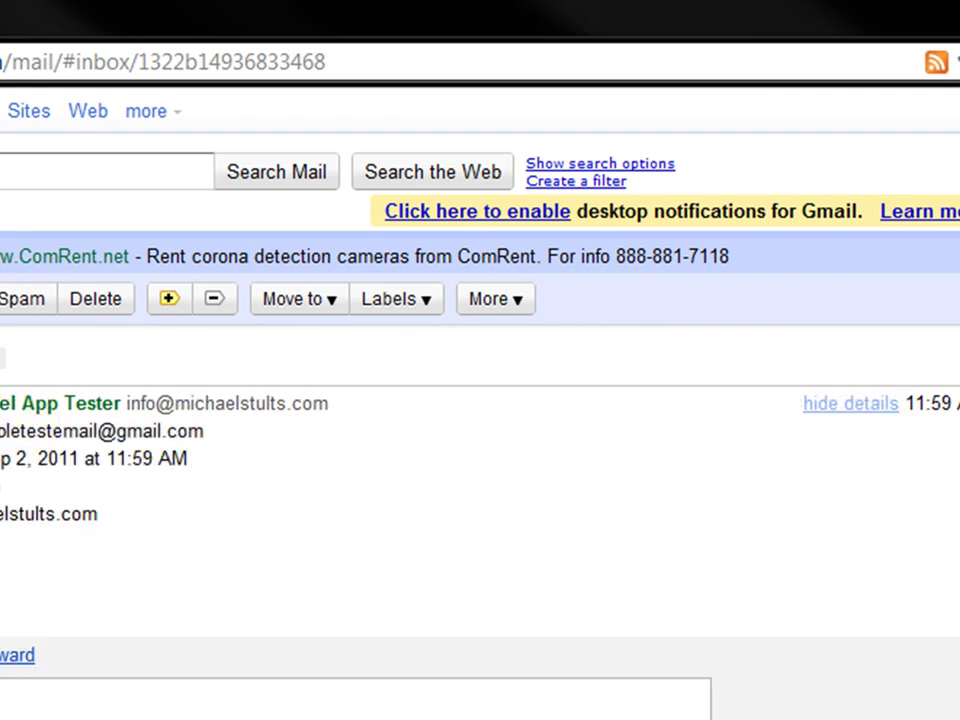